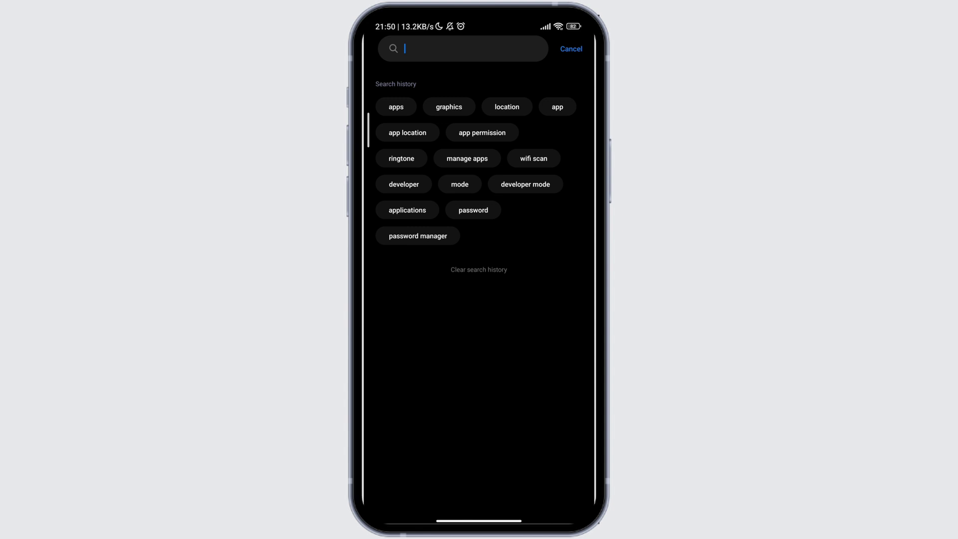
pyautogui.write('apps')
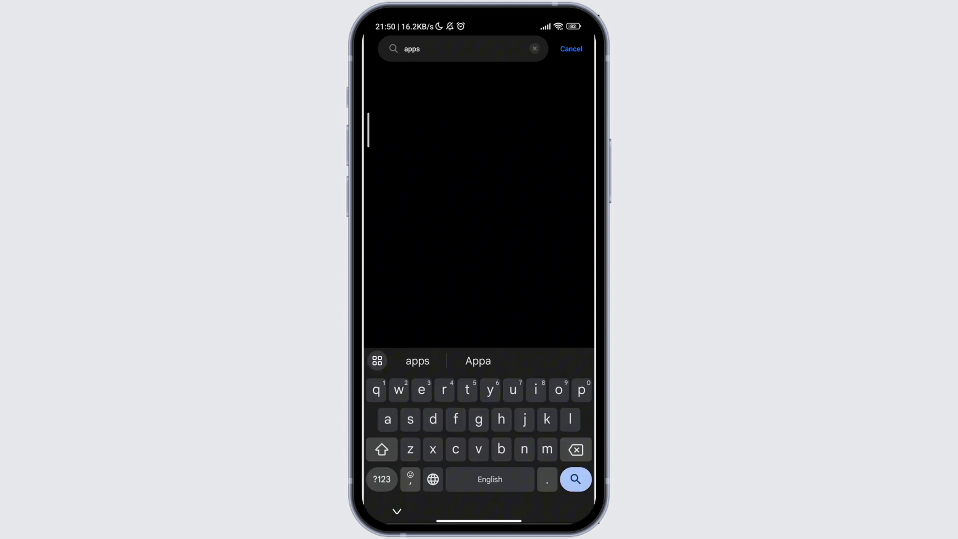
# Search Settings for "apps" and open the Manage apps page
pyautogui.press('Return')
pyautogui.click(411, 94)
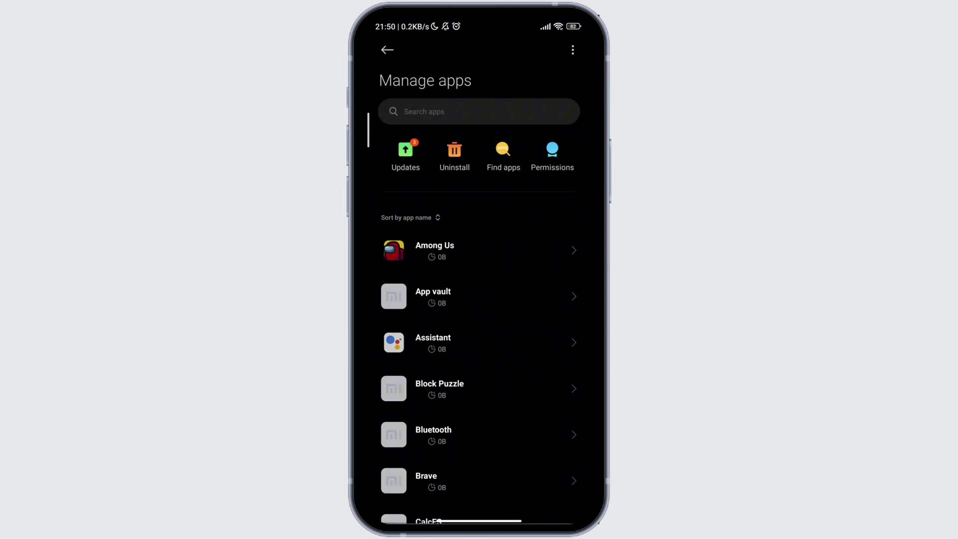
pyautogui.scroll(-5, 479, 299)
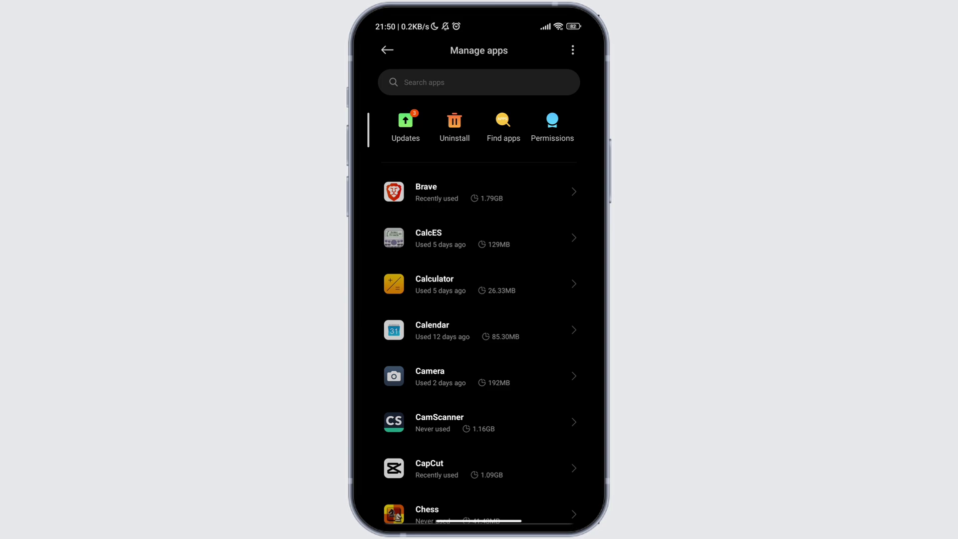
# Clear CapCut's cache from its App info page, then return to the home screen
pyautogui.click(479, 468)
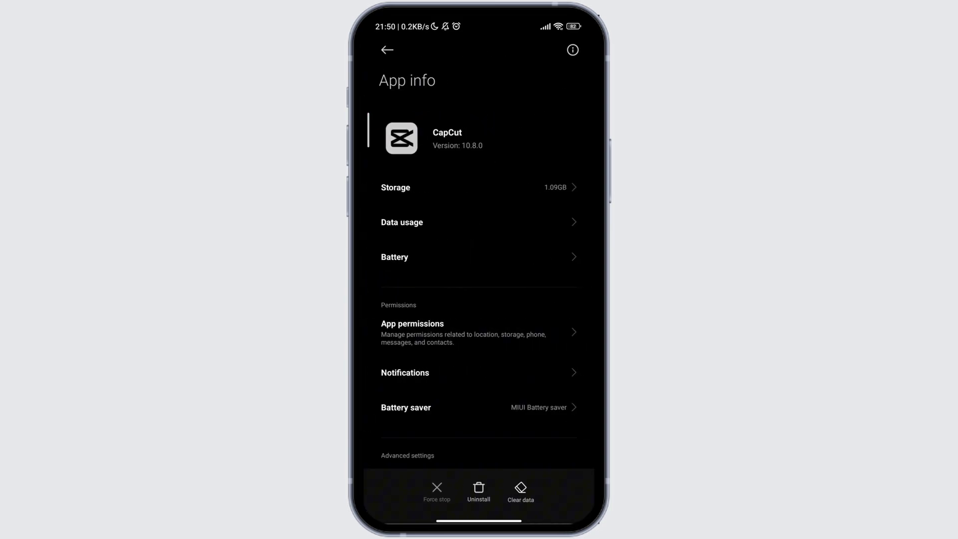
pyautogui.click(520, 490)
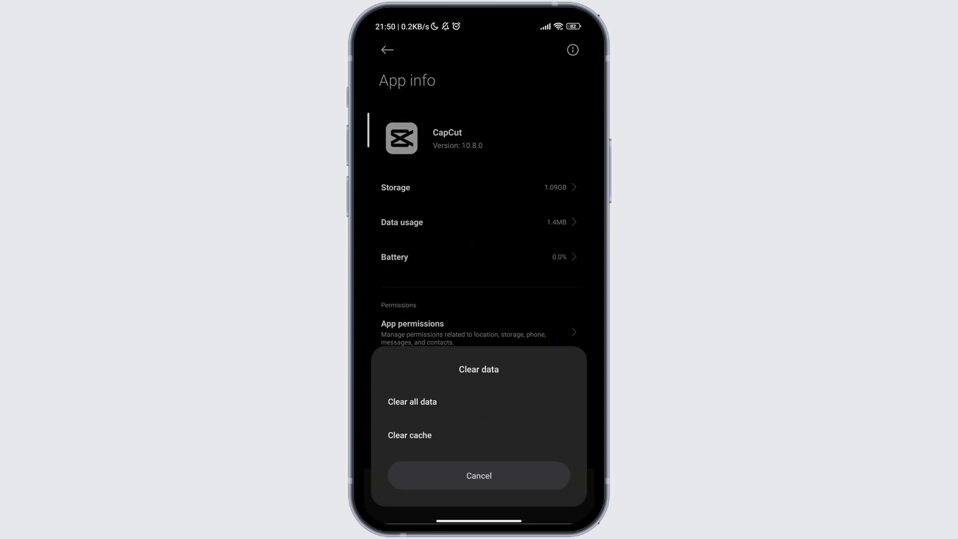
pyautogui.click(479, 433)
pyautogui.click(525, 475)
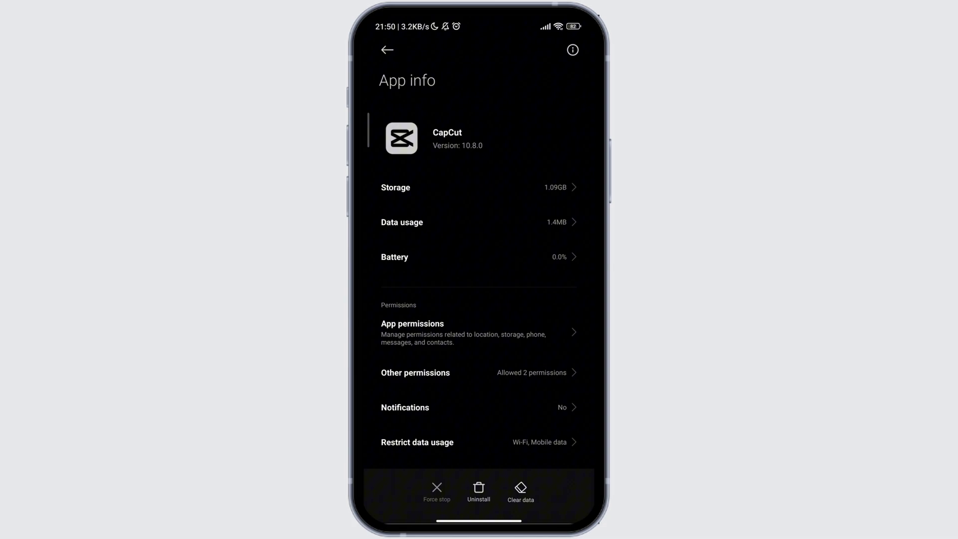
pyautogui.moveTo(479, 520); pyautogui.dragTo(479, 336)
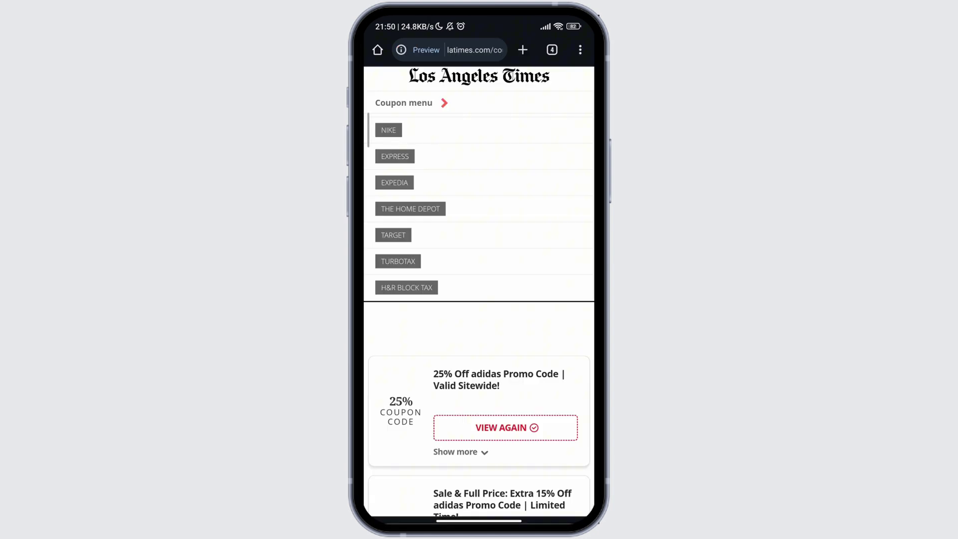
# Start a Chrome address-bar search for "humble tricks capcut"
pyautogui.click(474, 50)
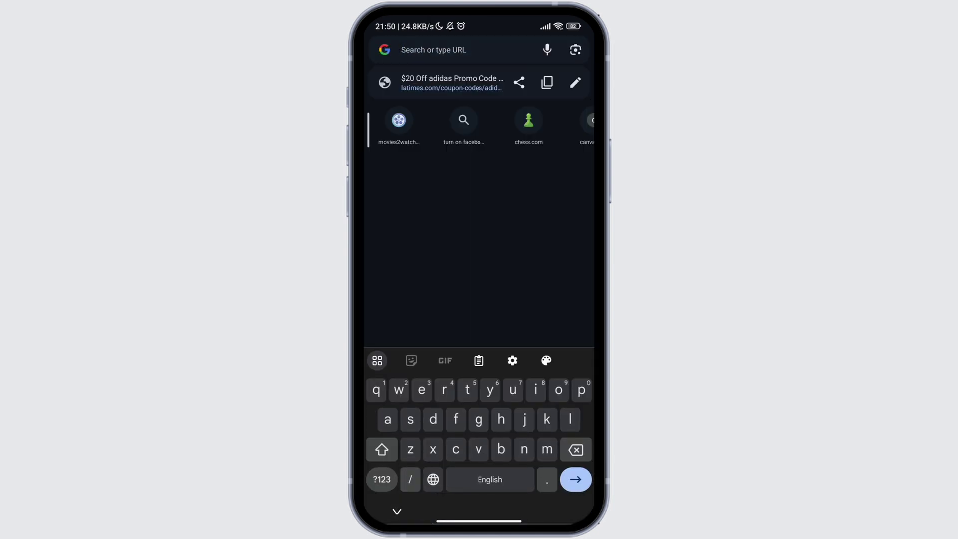
pyautogui.write('humble')
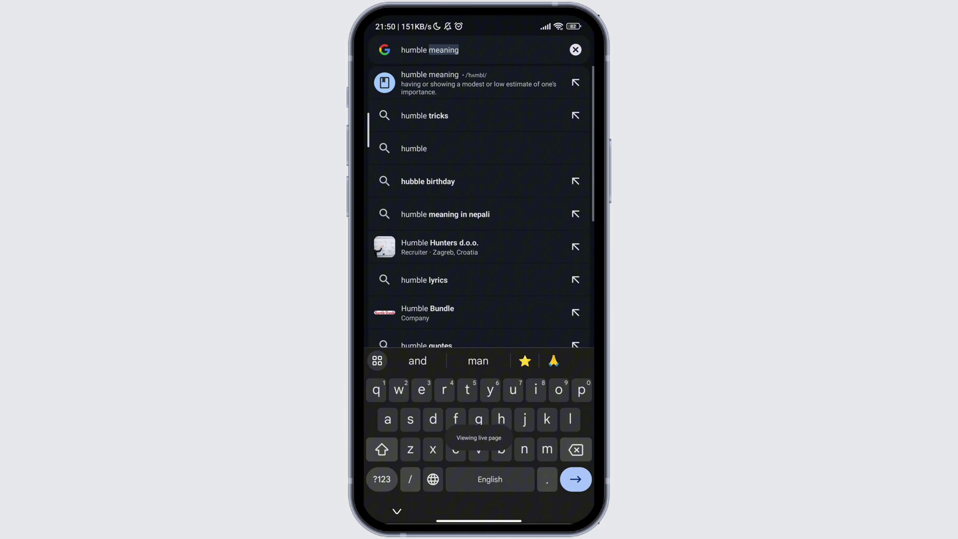
pyautogui.write('trixks capcut')
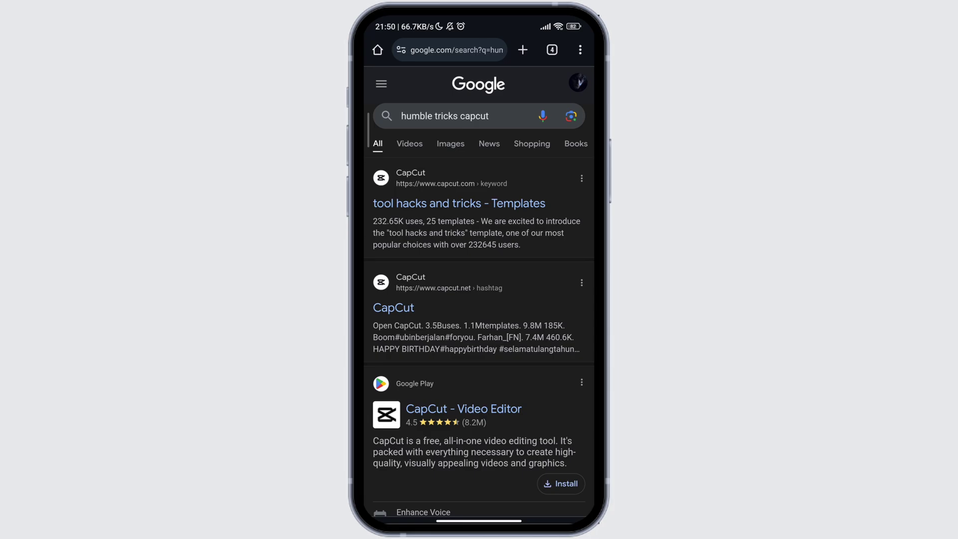
# Open the capcut.com "tool hacks and tricks - Templates" search result
pyautogui.click(458, 202)
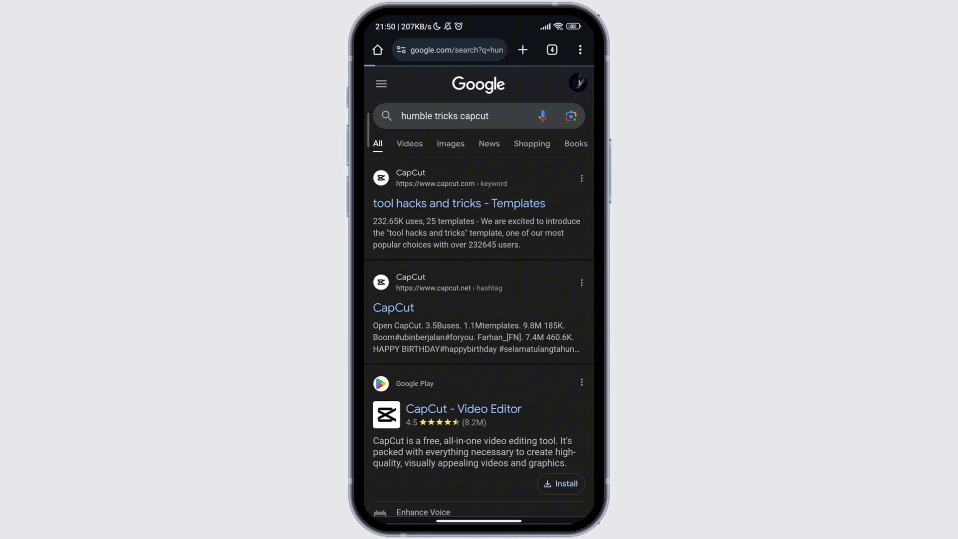
pyautogui.scroll(-3, 479, 299)
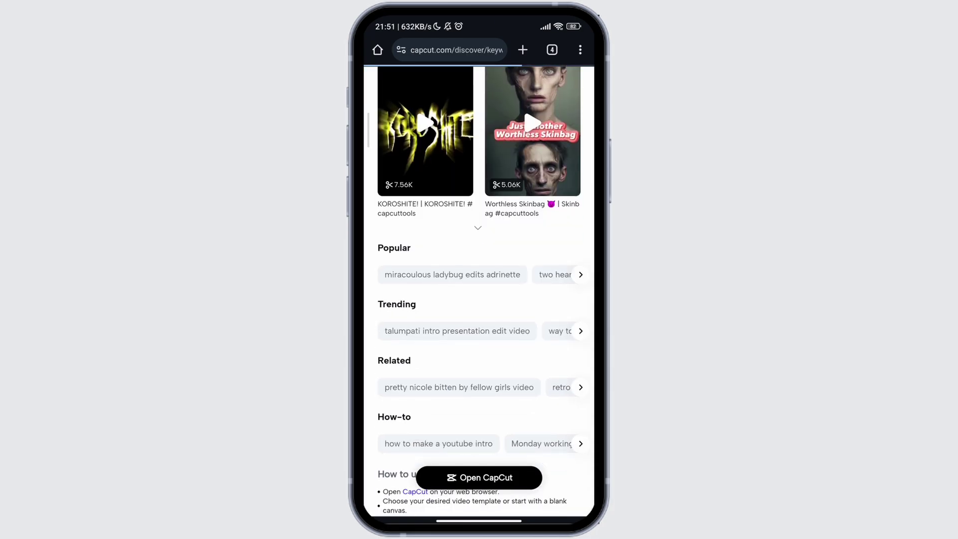